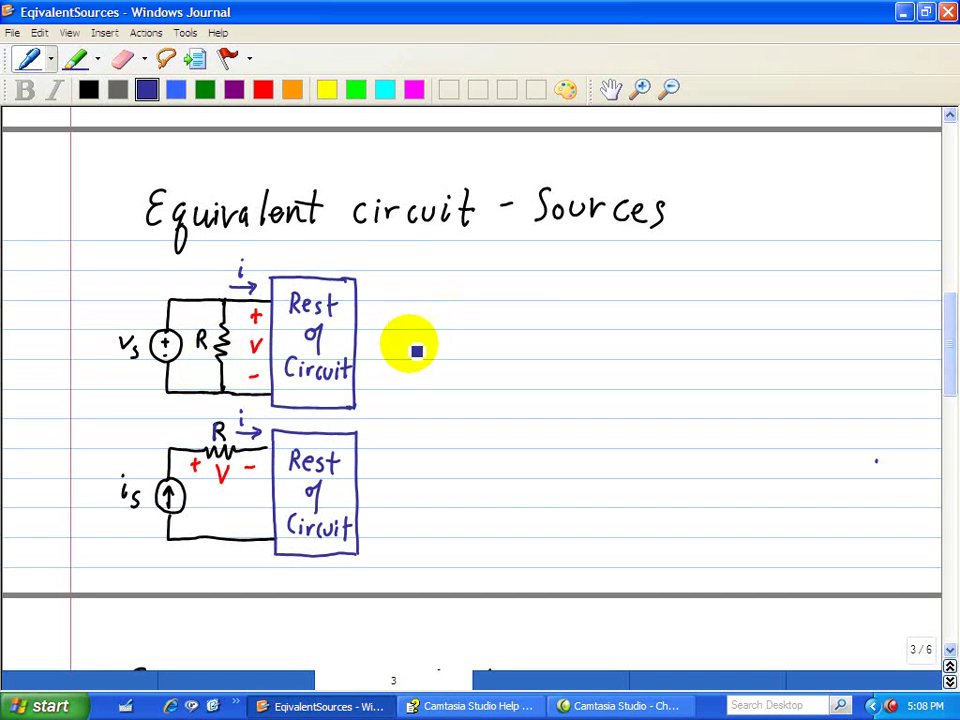
- Draw the Vs voltage source circle with its label, wired to a box outline on the right
mouse_move(444, 322)
mouse_down()
mouse_move(420, 362)
mouse_move(441, 370)
mouse_move(445, 323)
mouse_up()
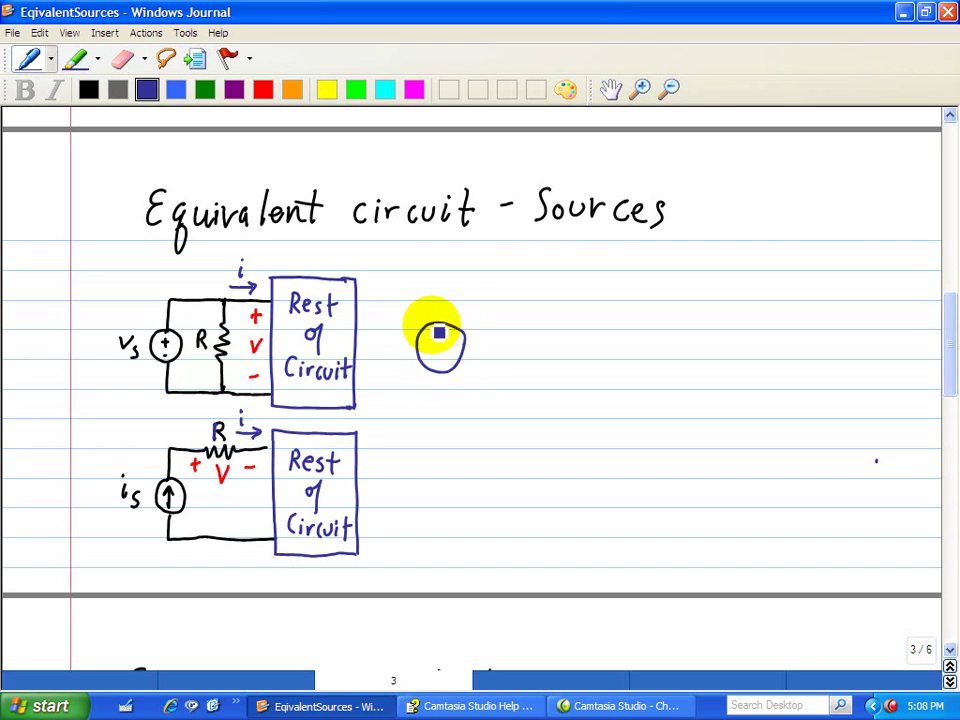
mouse_move(384, 333)
mouse_down()
mouse_move(400, 335)
mouse_move(399, 364)
mouse_up()
mouse_move(409, 316)
mouse_down()
mouse_move(422, 316)
mouse_move(415, 322)
mouse_move(462, 292)
mouse_move(553, 295)
mouse_up()
mouse_move(446, 386)
mouse_down()
mouse_move(444, 394)
mouse_move(546, 390)
mouse_up()
drag(555, 289, 556, 407)
mouse_move(556, 284)
mouse_down()
mouse_move(629, 283)
mouse_move(632, 293)
mouse_move(624, 408)
mouse_move(563, 413)
mouse_up()
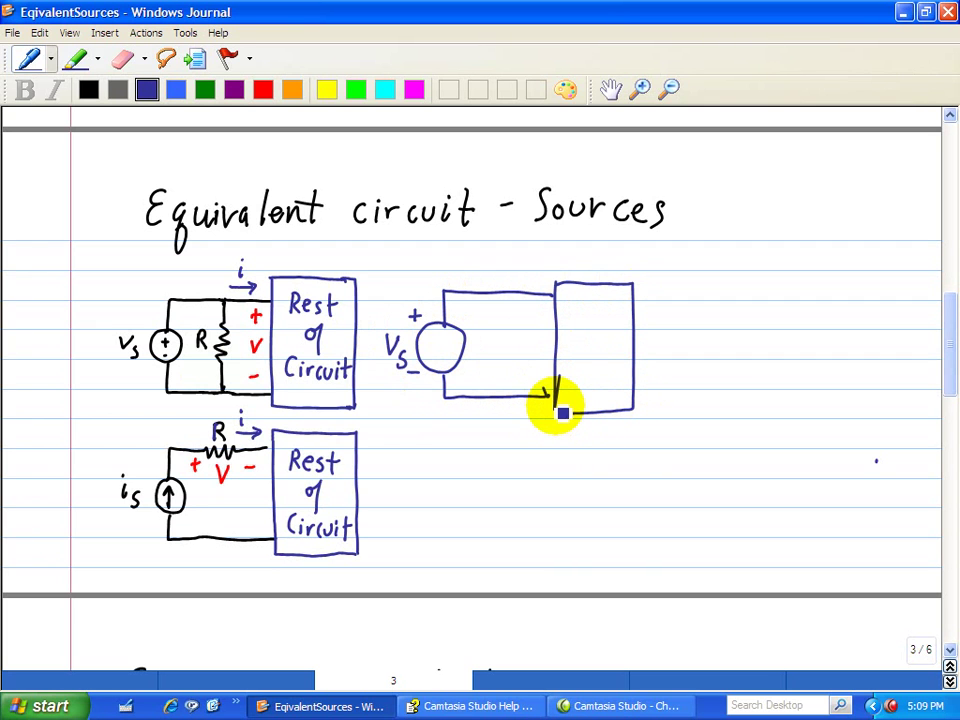
- Write 'Rest of Circuit' inside the box
mouse_move(567, 306)
mouse_down()
mouse_move(566, 324)
mouse_move(605, 307)
mouse_up()
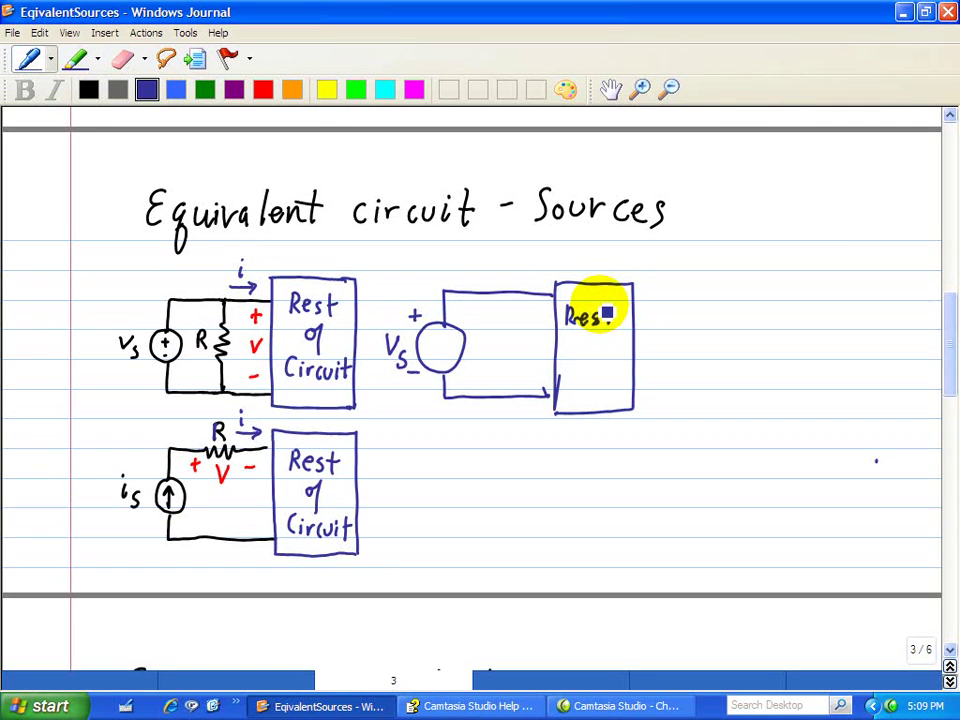
mouse_move(607, 312)
mouse_down()
mouse_move(601, 344)
mouse_move(588, 349)
mouse_move(597, 352)
mouse_move(568, 383)
mouse_move(622, 390)
mouse_up()
mouse_move(628, 370)
mouse_down()
mouse_move(630, 390)
mouse_move(634, 377)
mouse_up()
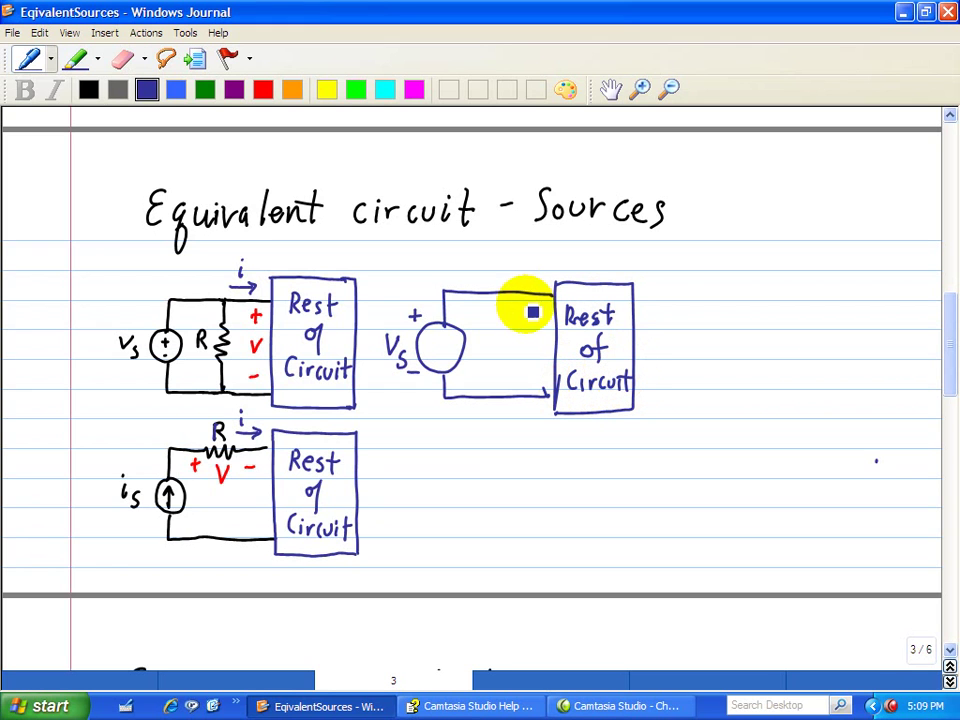
- Mark the + v − polarity and draw the current arrow labelled i
drag(535, 303, 535, 319)
drag(527, 312, 543, 311)
mouse_move(529, 372)
mouse_down()
mouse_move(541, 372)
mouse_move(541, 341)
mouse_up()
mouse_move(512, 284)
mouse_down()
mouse_move(540, 283)
mouse_move(516, 274)
mouse_up()
click(516, 258)
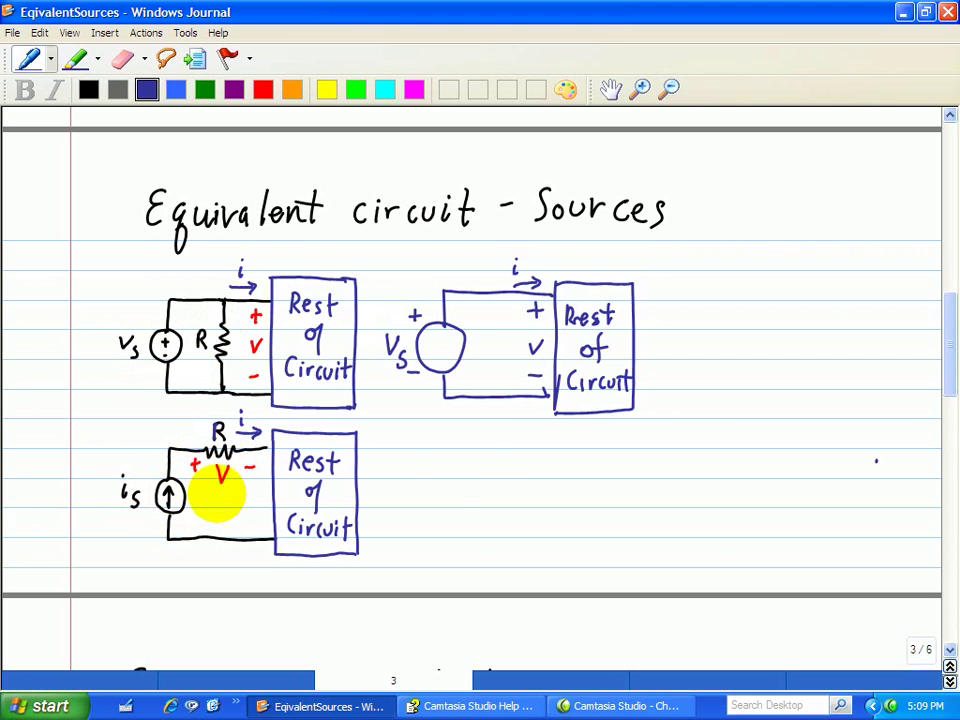
- Draw the is current source circle with its label, loop wires and the current arrow
mouse_move(448, 466)
mouse_down()
mouse_move(424, 492)
mouse_move(452, 468)
mouse_move(452, 482)
mouse_up()
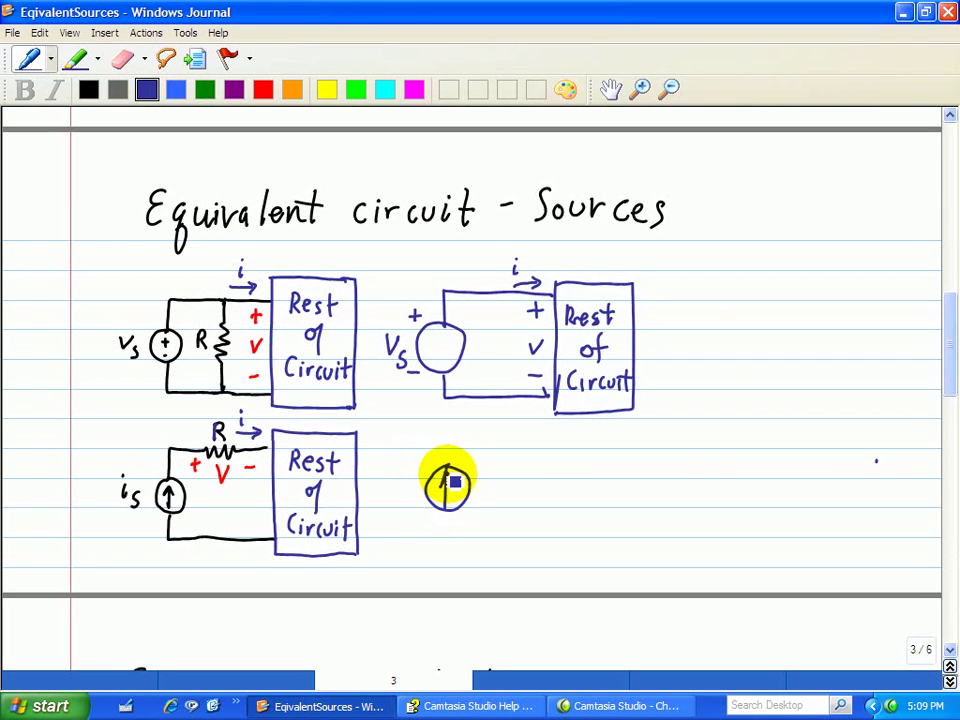
drag(400, 480, 401, 497)
mouse_move(412, 487)
mouse_down()
mouse_move(406, 500)
mouse_move(458, 452)
mouse_move(546, 452)
mouse_up()
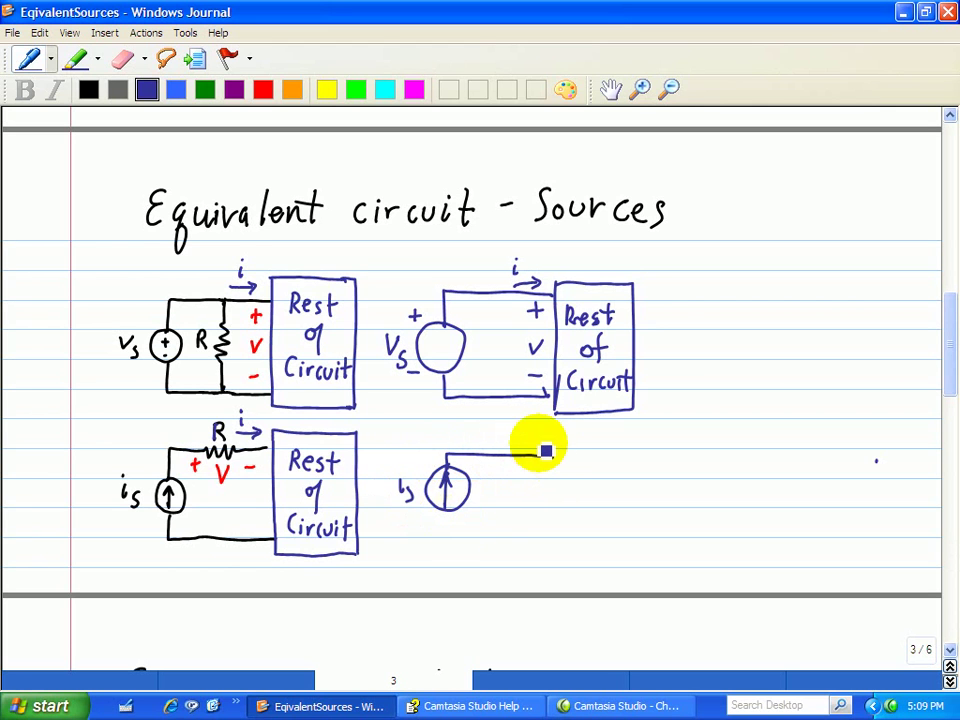
mouse_move(446, 512)
mouse_down()
mouse_move(484, 544)
mouse_move(551, 543)
mouse_up()
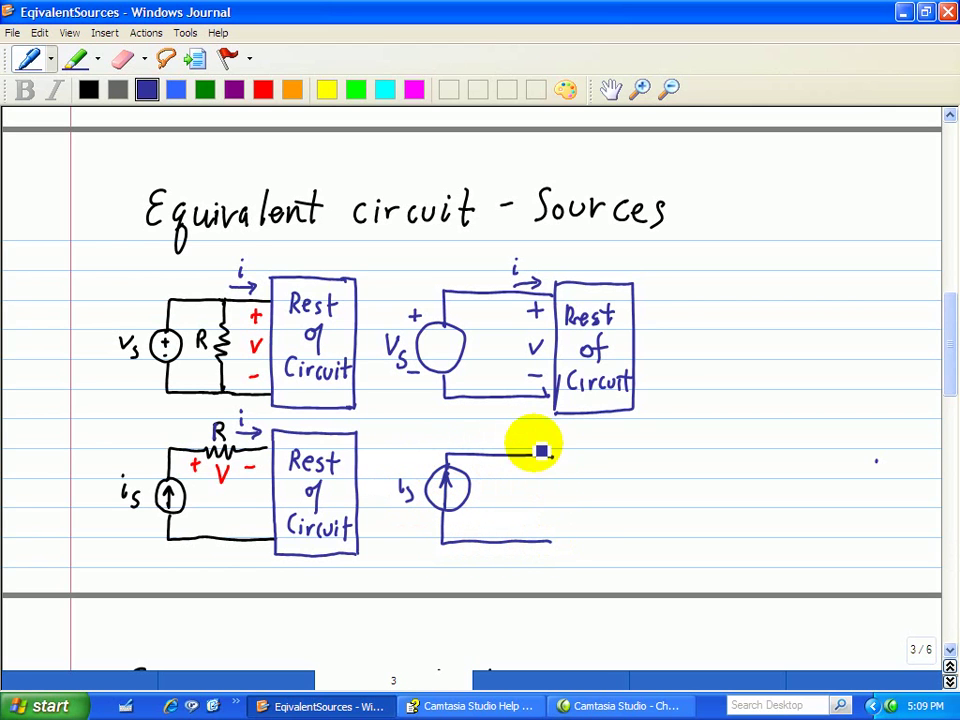
drag(523, 433, 550, 434)
mouse_move(550, 434)
mouse_down()
mouse_move(538, 484)
mouse_move(545, 522)
mouse_up()
- Mark the +V− polarity and draw a box labelled 'Rest of Circuit'
mouse_move(516, 486)
mouse_down()
mouse_move(518, 499)
mouse_move(531, 484)
mouse_up()
drag(561, 443, 561, 548)
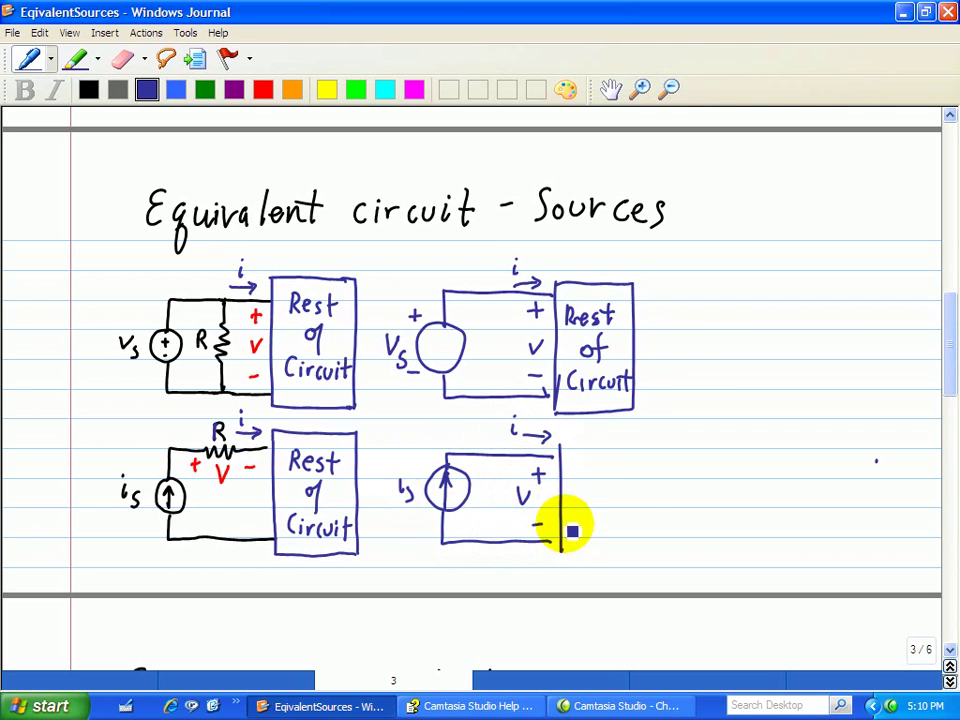
mouse_move(563, 442)
mouse_down()
mouse_move(629, 438)
mouse_move(637, 471)
mouse_move(632, 548)
mouse_move(562, 552)
mouse_up()
drag(574, 457, 574, 476)
drag(574, 457, 584, 476)
drag(586, 467, 594, 472)
mouse_move(601, 461)
mouse_down()
mouse_move(615, 476)
mouse_move(598, 467)
mouse_move(589, 489)
mouse_move(599, 516)
mouse_move(583, 525)
mouse_move(605, 521)
mouse_move(621, 533)
mouse_up()
drag(629, 512, 630, 535)
drag(624, 520, 636, 519)
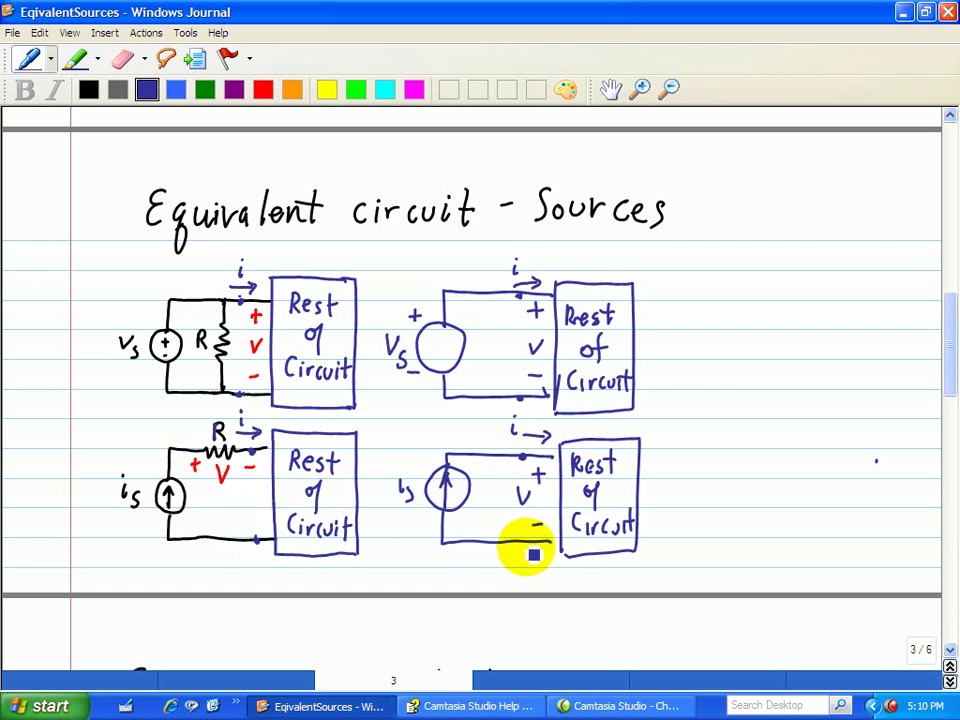
- On page 4, draw ≡ and a single equivalent resistor R1+R2 beside the series resistors
click(122, 705)
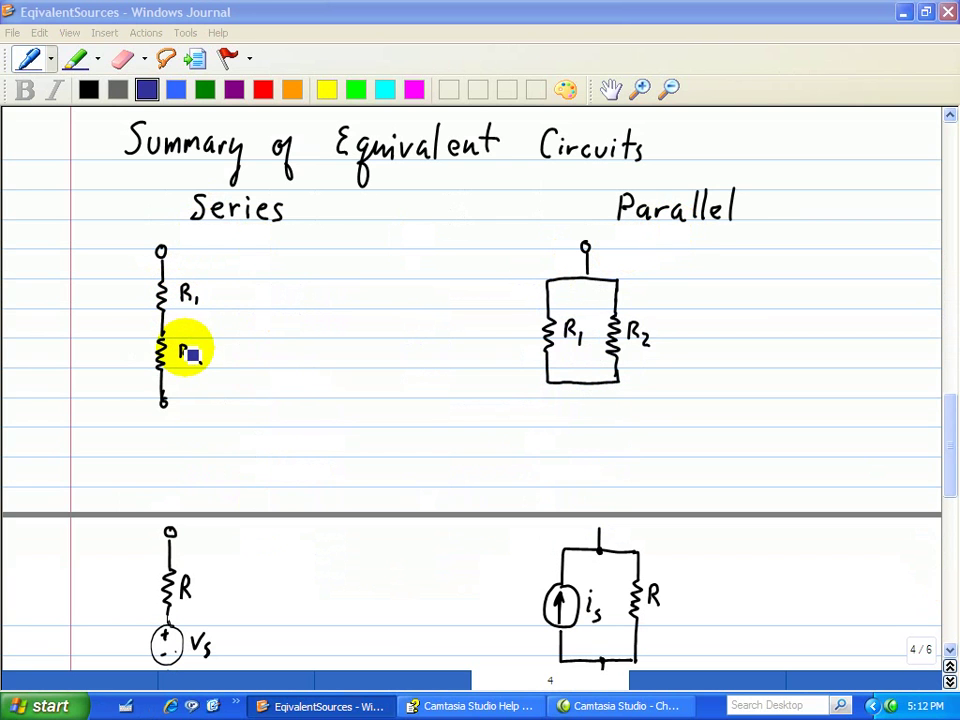
mouse_move(274, 315)
mouse_down()
mouse_move(253, 321)
mouse_move(280, 326)
mouse_up()
mouse_move(347, 251)
mouse_down()
mouse_move(336, 311)
mouse_move(342, 408)
mouse_up()
click(30, 62)
mouse_move(363, 316)
mouse_down()
mouse_move(381, 344)
mouse_move(406, 326)
mouse_up()
mouse_move(396, 316)
mouse_down()
mouse_move(396, 338)
mouse_move(440, 344)
mouse_up()
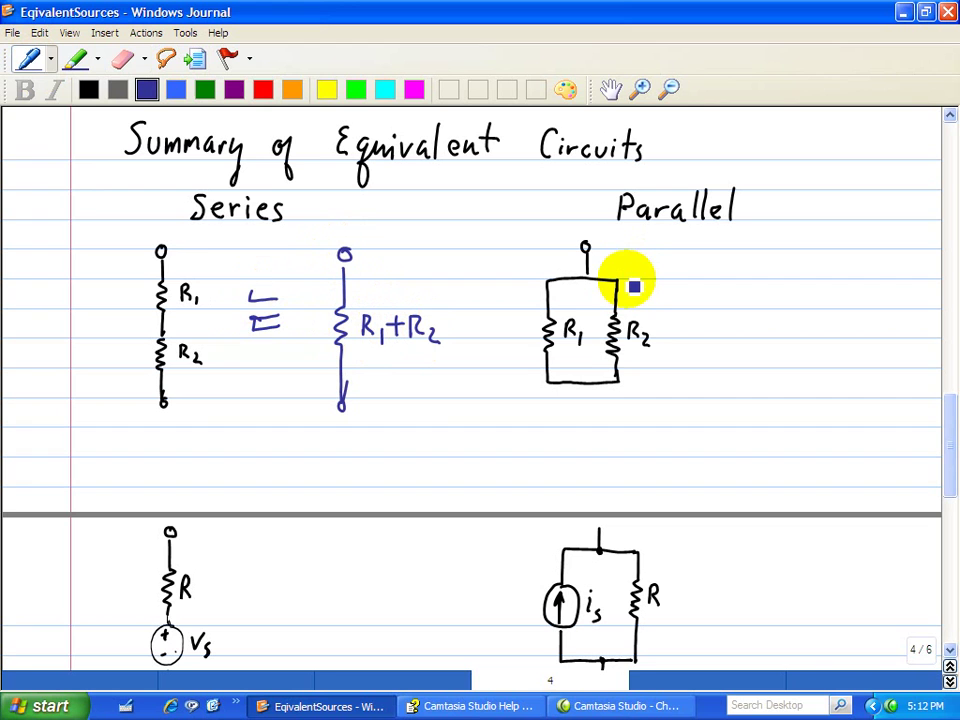
- Draw ≡ and a single resistor labelled R1R2/(R1+R2) beside the parallel resistors
mouse_move(681, 317)
mouse_down()
mouse_move(710, 314)
mouse_move(711, 343)
mouse_up()
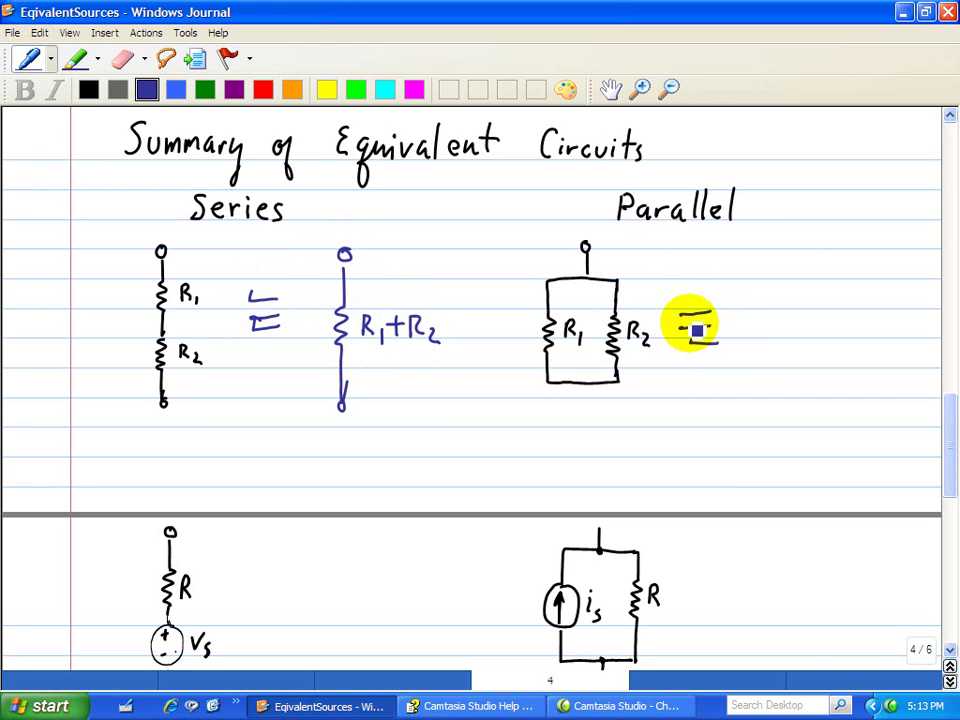
drag(793, 268, 786, 412)
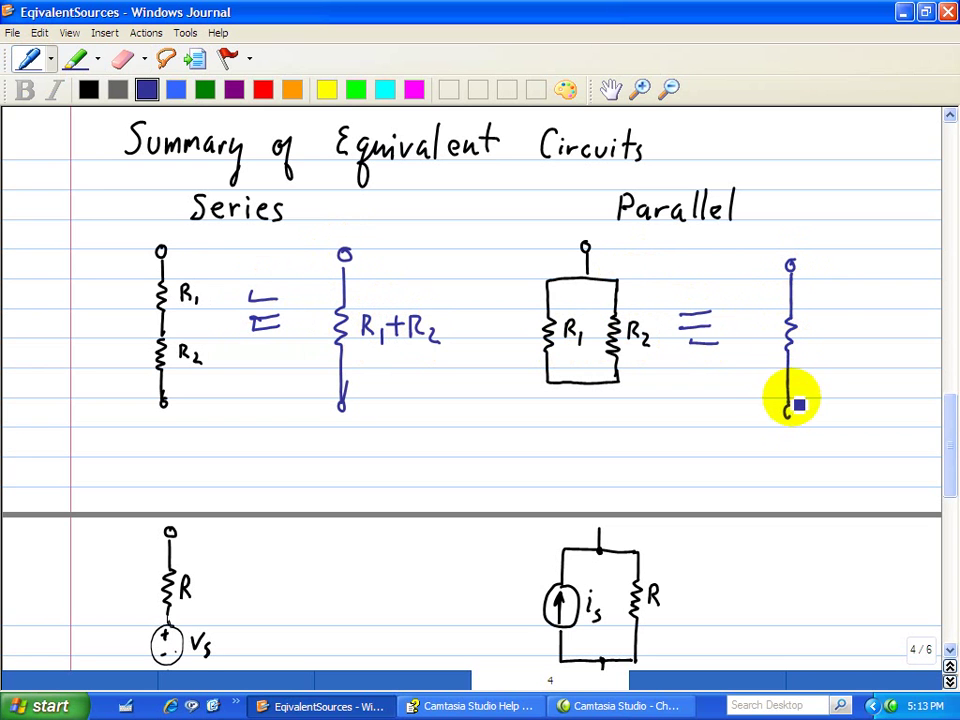
mouse_move(818, 296)
mouse_down()
mouse_move(830, 318)
mouse_move(853, 313)
mouse_move(868, 323)
mouse_move(810, 331)
mouse_move(812, 369)
mouse_move(847, 368)
mouse_up()
drag(839, 358, 883, 370)
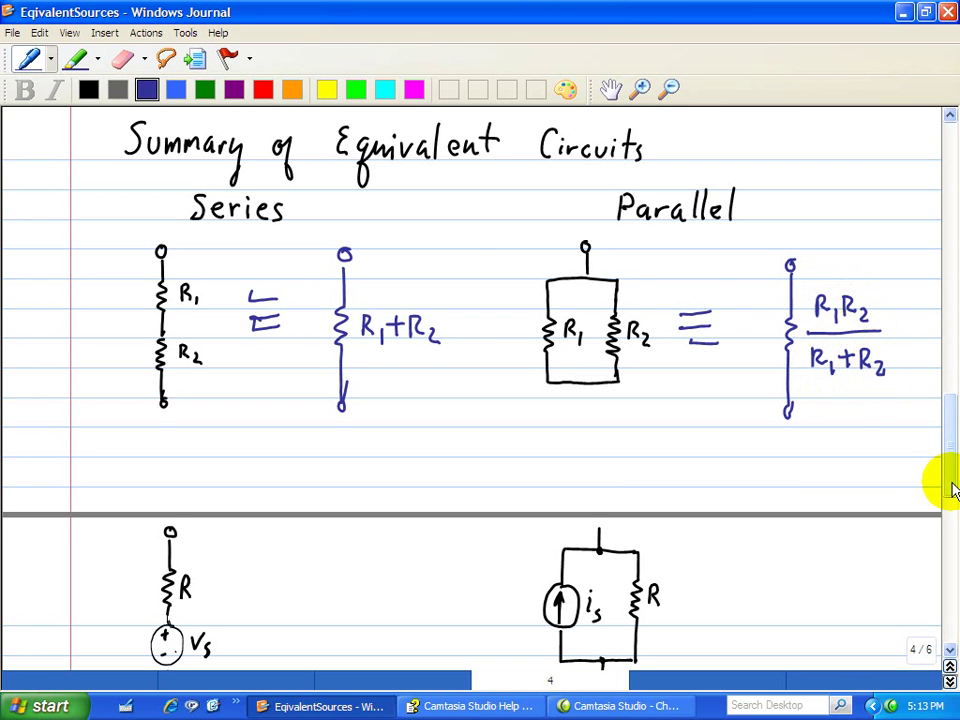
- On page 5, draw an is current source with parallel resistor R and write is = Vs/R
scroll(952, 490, down, 1)
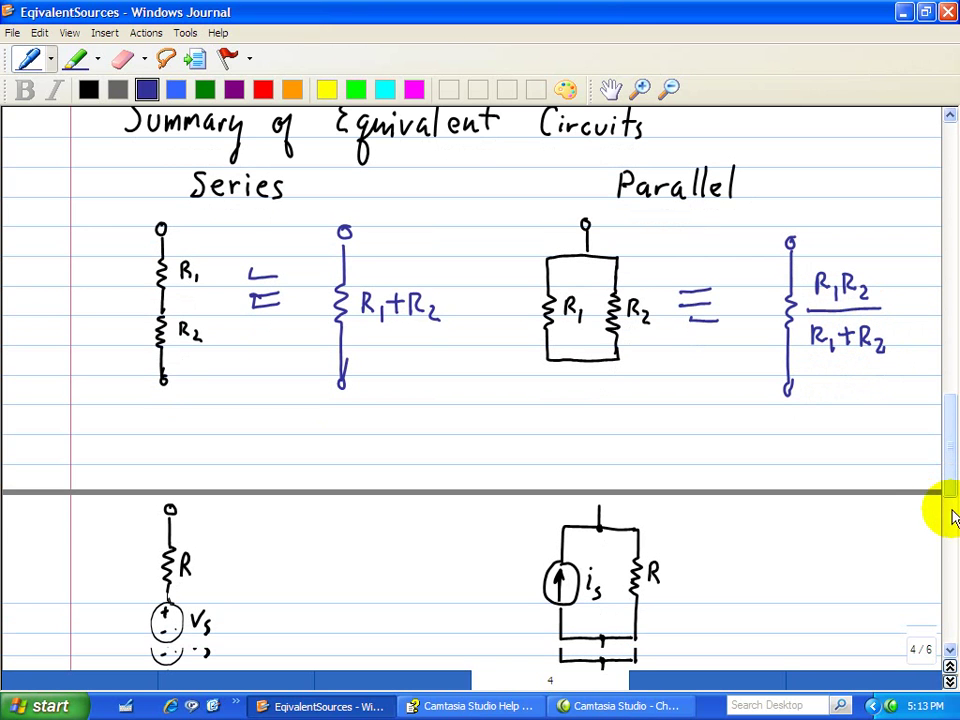
scroll(949, 495, up, 1)
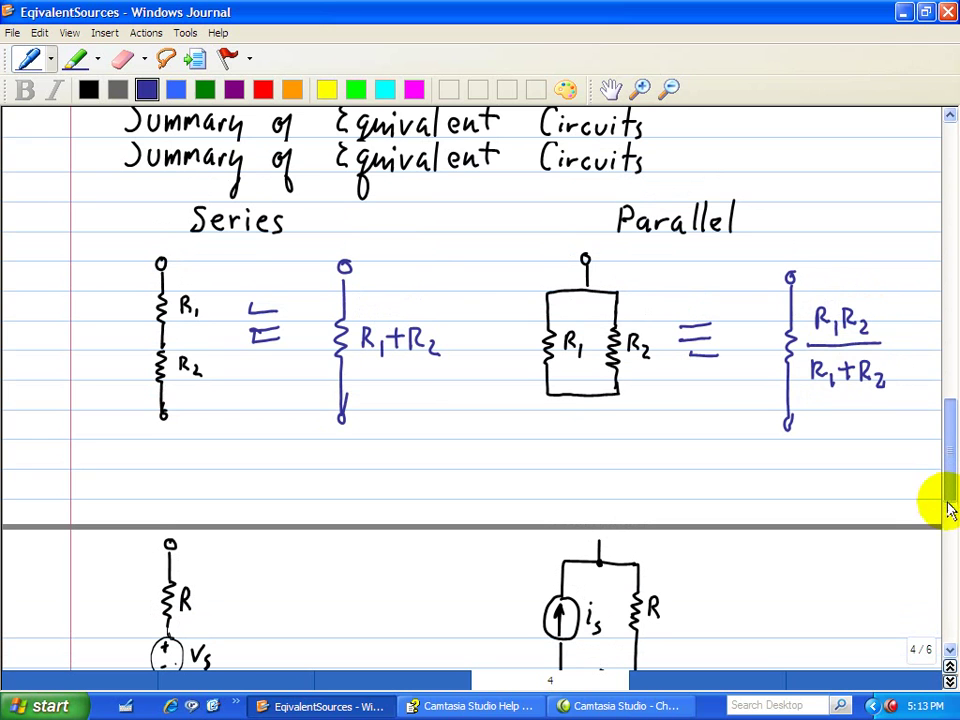
click(943, 578)
scroll(940, 583, up, 7)
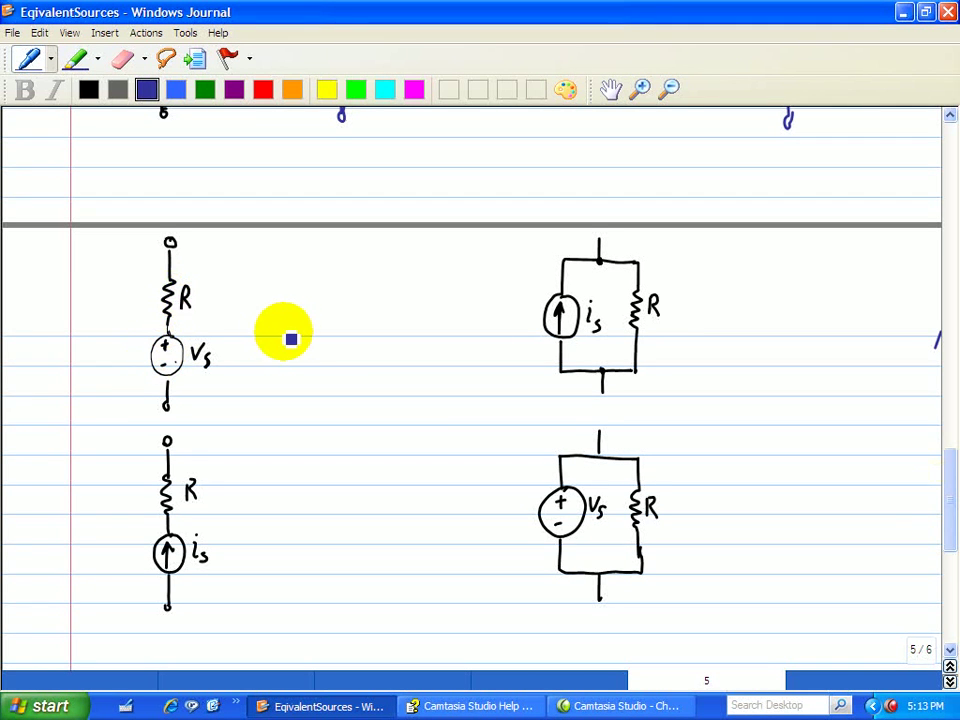
mouse_move(288, 332)
mouse_down()
mouse_move(283, 358)
mouse_move(296, 330)
mouse_move(298, 344)
mouse_move(256, 350)
mouse_up()
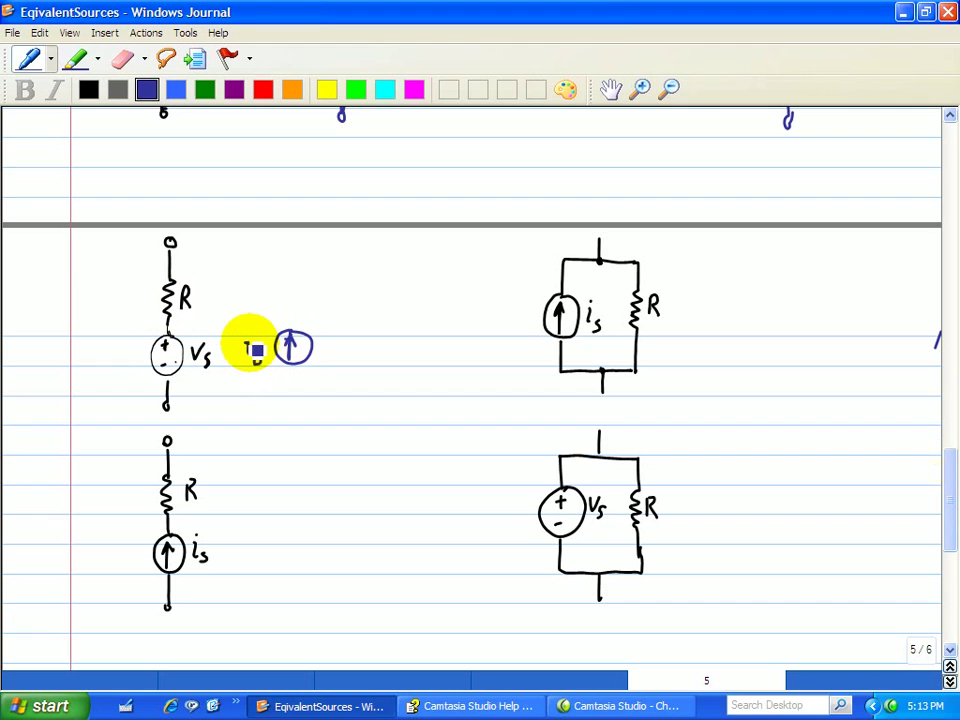
mouse_move(288, 330)
mouse_down()
mouse_move(289, 311)
mouse_move(328, 294)
mouse_move(358, 313)
mouse_move(356, 407)
mouse_move(304, 420)
mouse_move(290, 366)
mouse_up()
mouse_move(373, 342)
mouse_down()
mouse_move(373, 362)
mouse_move(389, 368)
mouse_up()
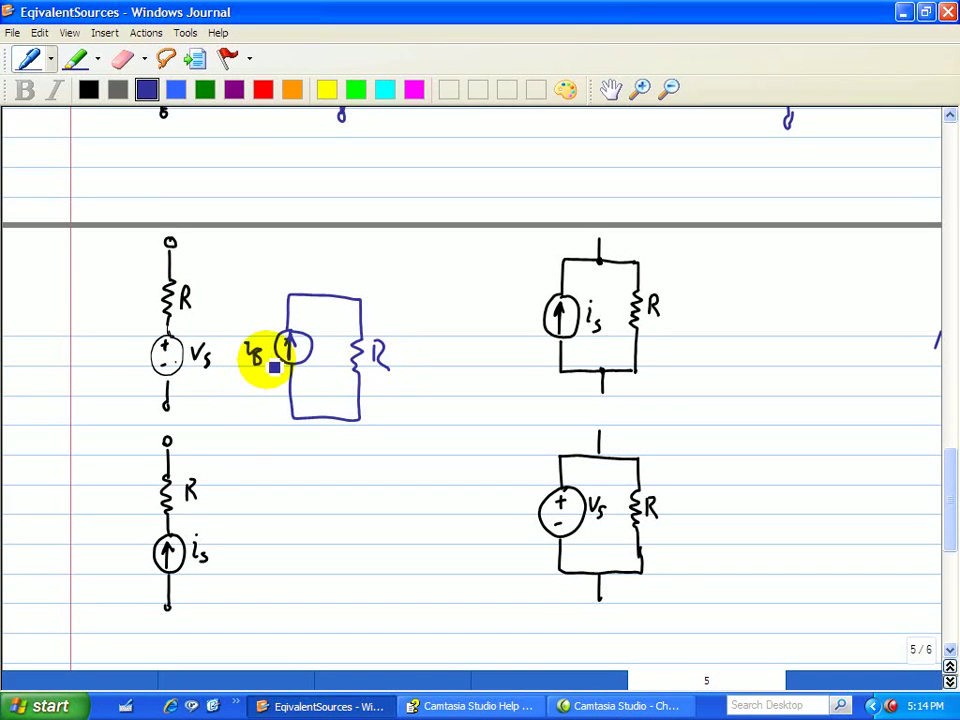
mouse_move(222, 380)
mouse_down()
mouse_move(238, 378)
mouse_move(240, 388)
mouse_move(268, 374)
mouse_move(262, 394)
mouse_move(276, 400)
mouse_move(253, 426)
mouse_move(268, 426)
mouse_up()
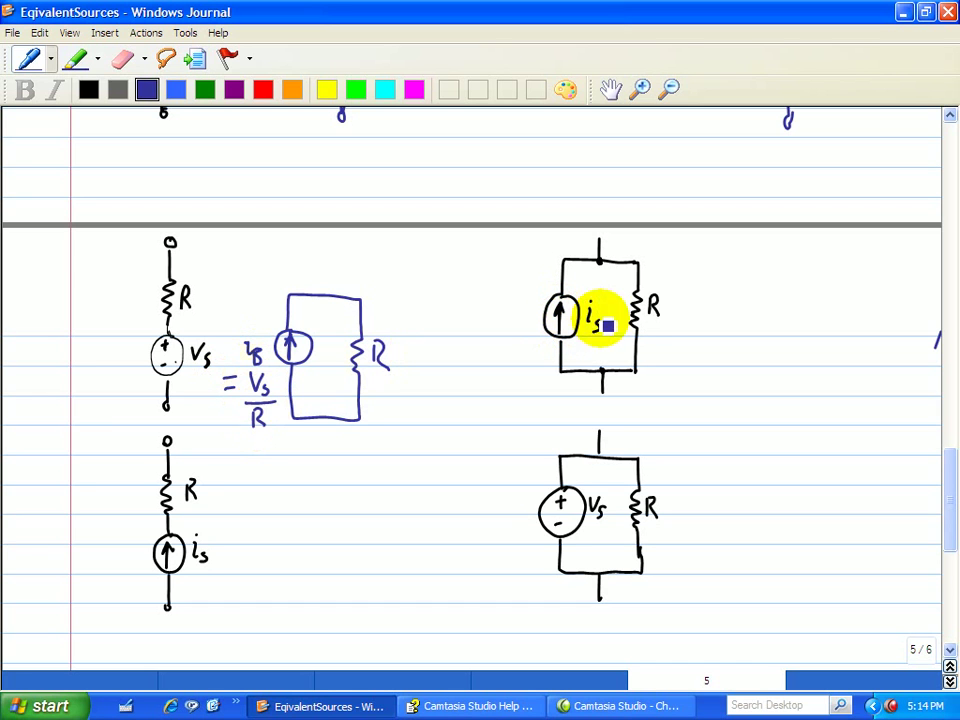
- Draw a Vs source in series with resistor R, write Vs = isR, and lead out to a terminal
mouse_move(760, 307)
mouse_down()
mouse_move(733, 338)
mouse_move(753, 350)
mouse_move(756, 308)
mouse_up()
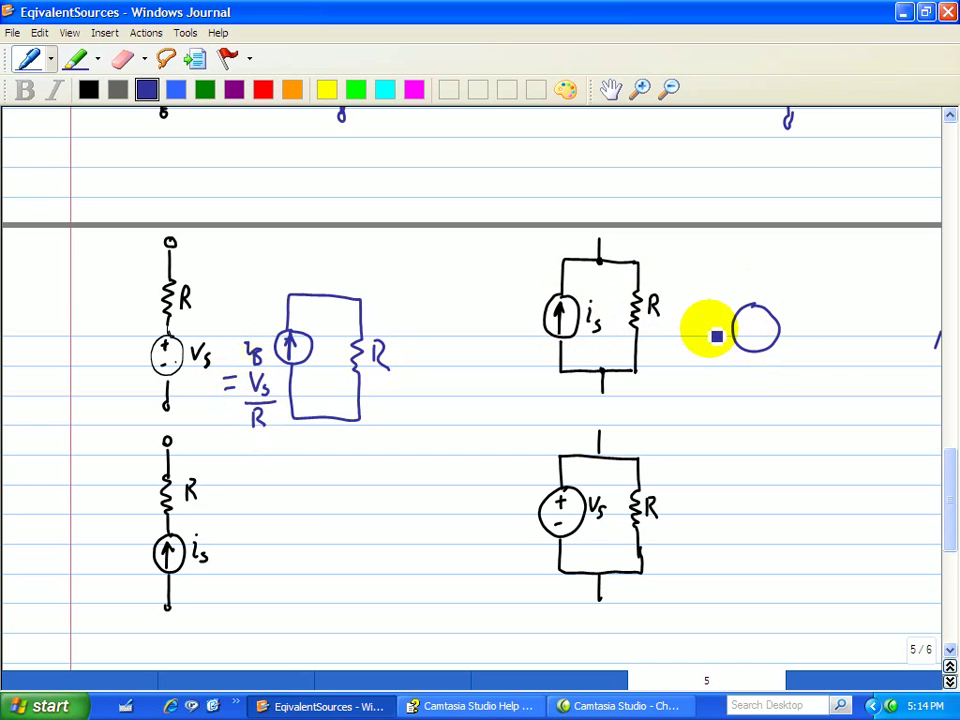
mouse_move(697, 322)
mouse_down()
mouse_move(707, 317)
mouse_move(701, 344)
mouse_up()
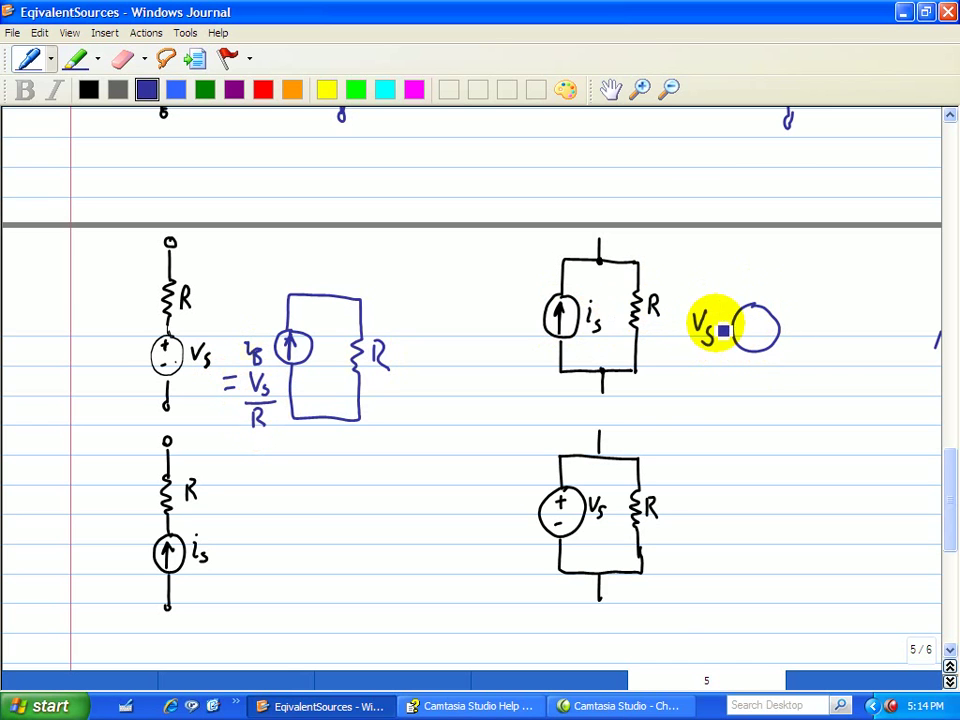
mouse_move(750, 302)
mouse_down()
mouse_move(756, 270)
mouse_move(855, 271)
mouse_up()
drag(805, 238, 814, 257)
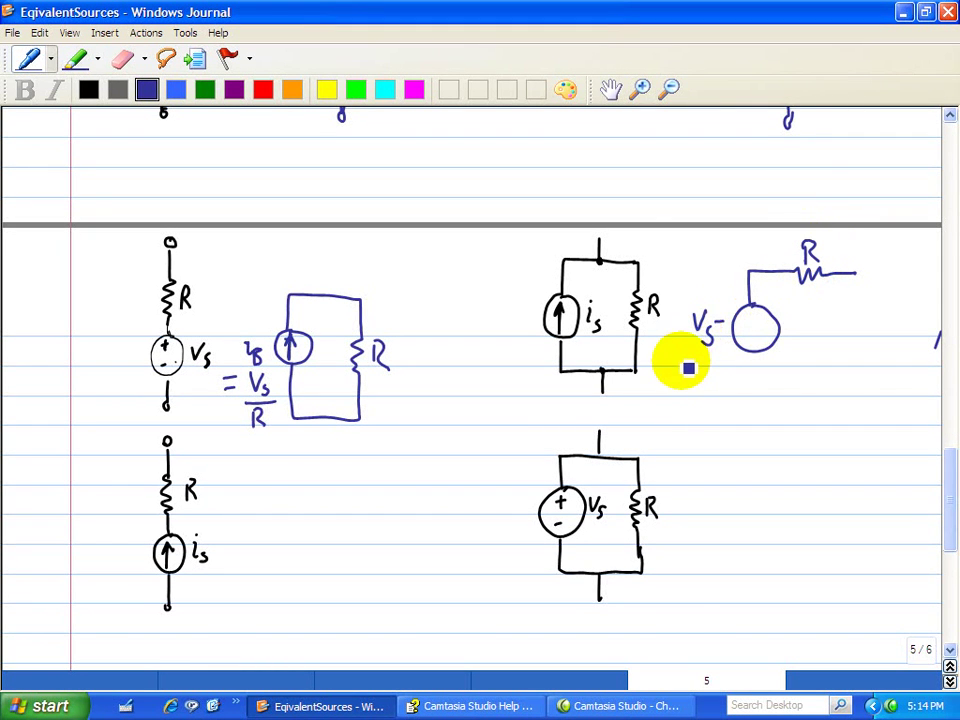
mouse_move(683, 362)
mouse_down()
mouse_move(710, 381)
mouse_move(723, 381)
mouse_move(749, 358)
mouse_move(747, 401)
mouse_move(858, 400)
mouse_up()
click(684, 353)
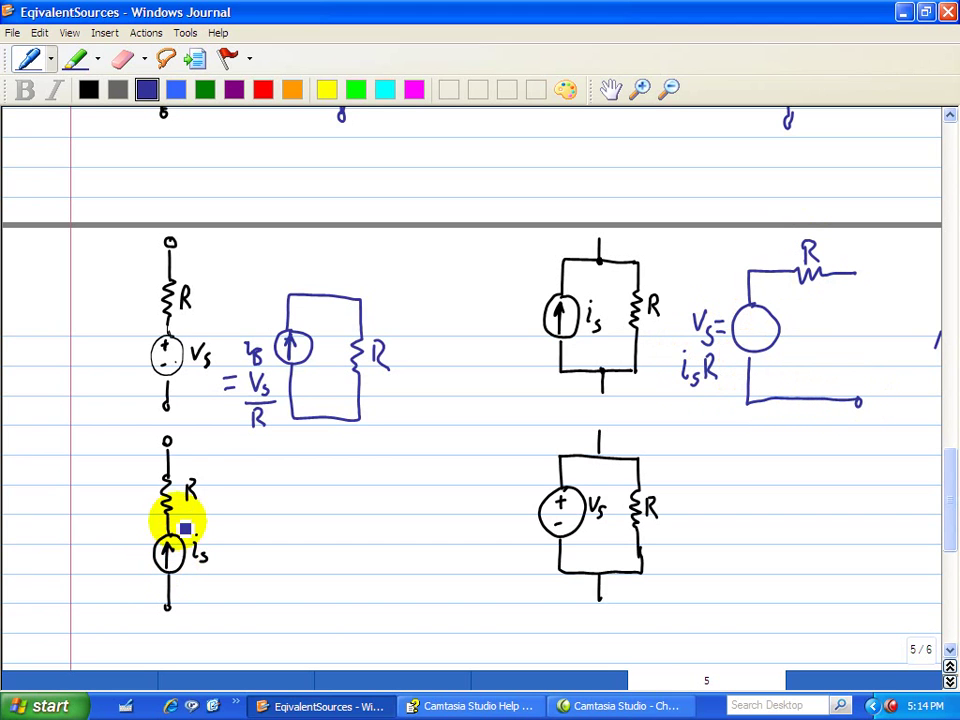
drag(189, 497, 197, 500)
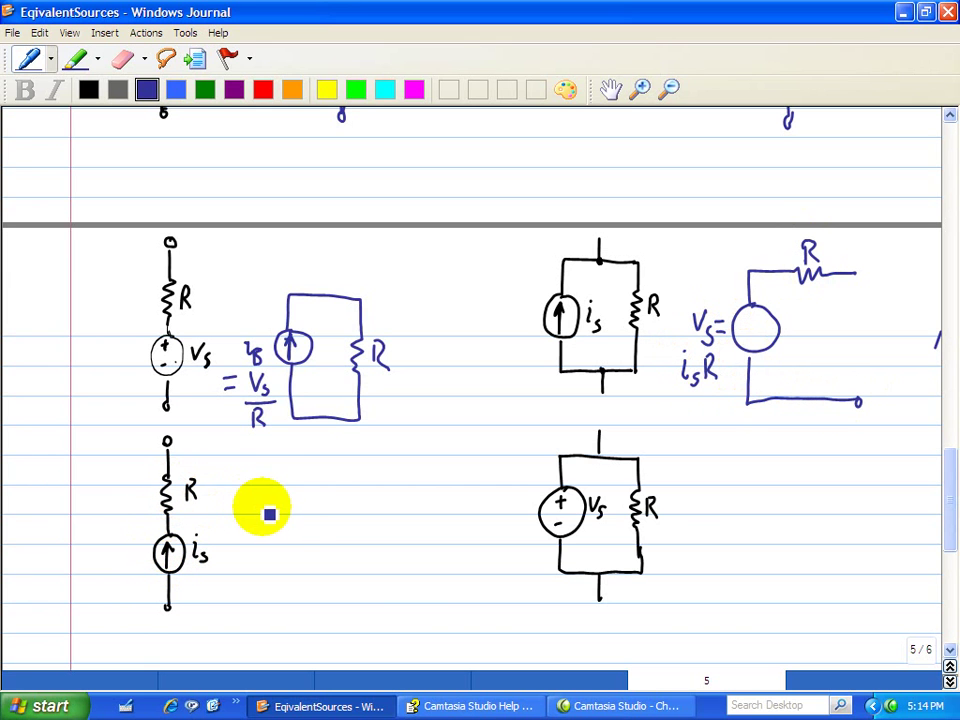
- Draw a lone is current source with arrow, plus upper and lower leads to its terminals
mouse_move(315, 513)
mouse_down()
mouse_move(302, 547)
mouse_move(334, 533)
mouse_move(322, 515)
mouse_move(308, 516)
mouse_move(307, 545)
mouse_move(314, 526)
mouse_move(356, 544)
mouse_move(359, 531)
mouse_move(313, 462)
mouse_up()
click(313, 461)
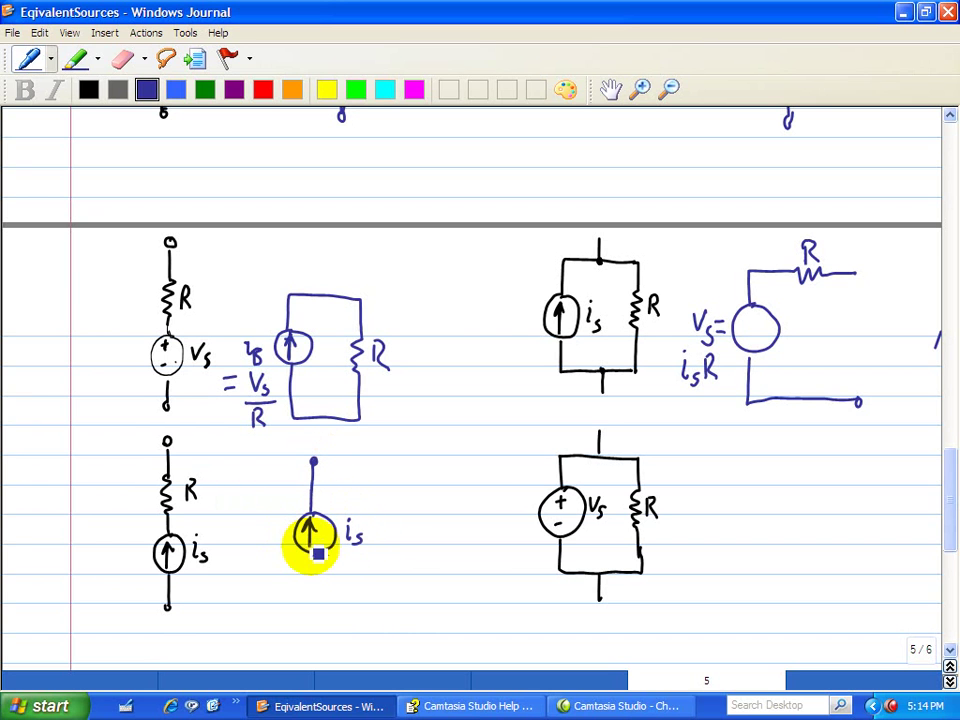
drag(312, 551, 308, 590)
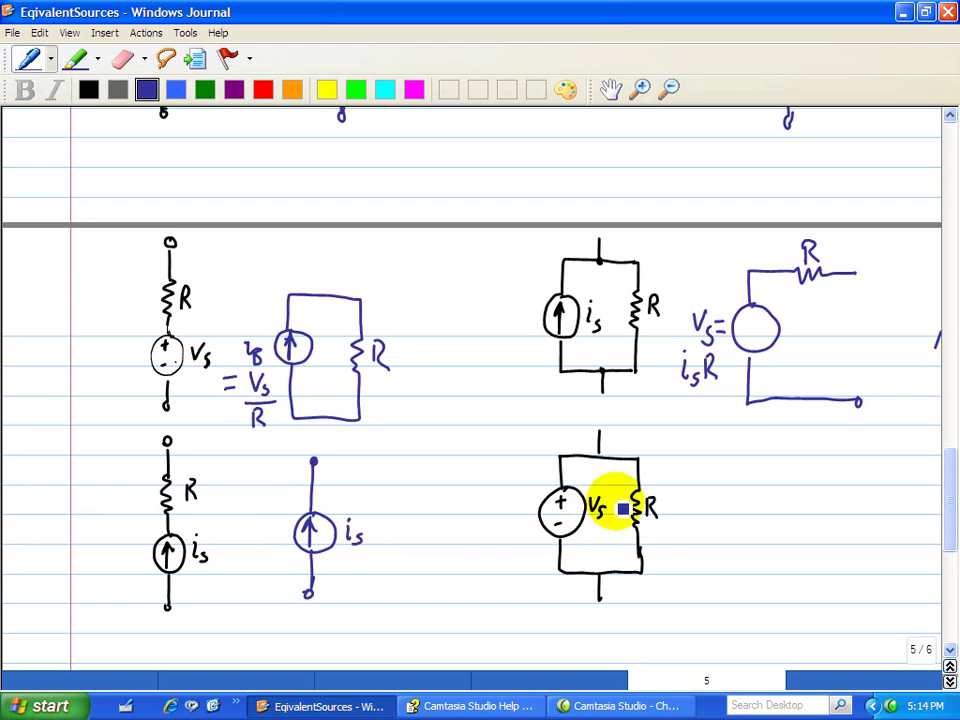